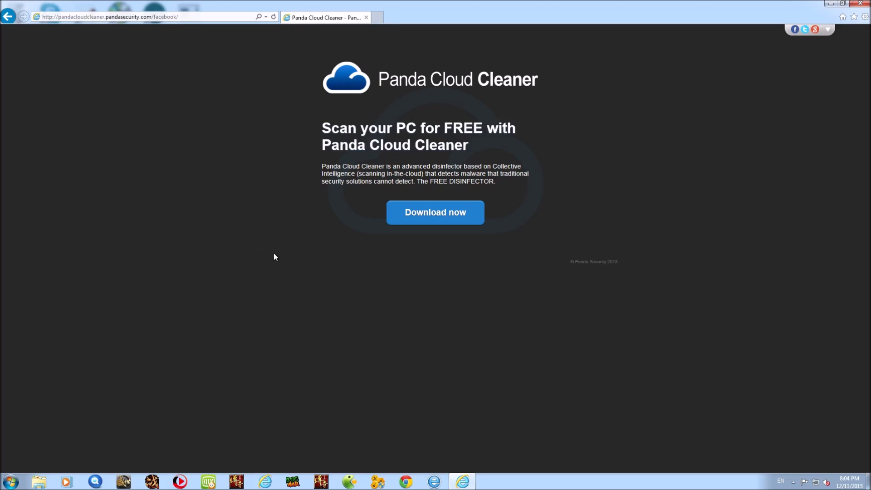
Step: Close the browser and launch the PandaCloud installer on the desktop as administrator
click(862, 6)
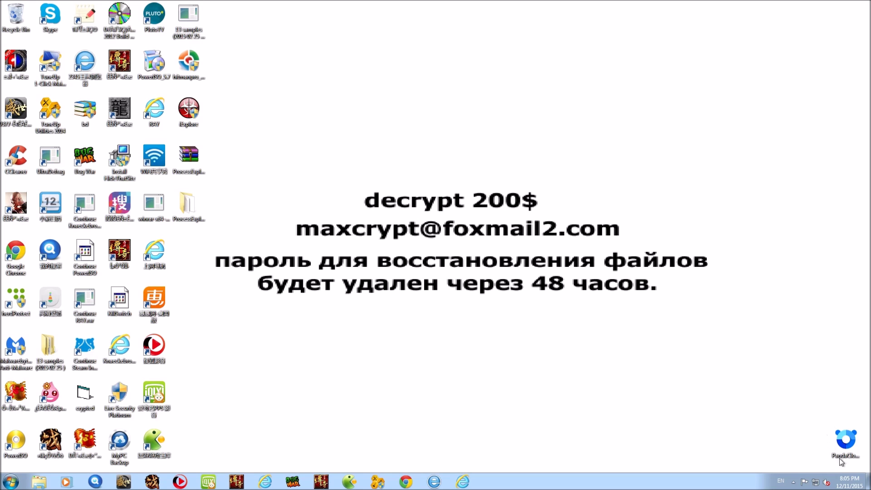
right_click(839, 458)
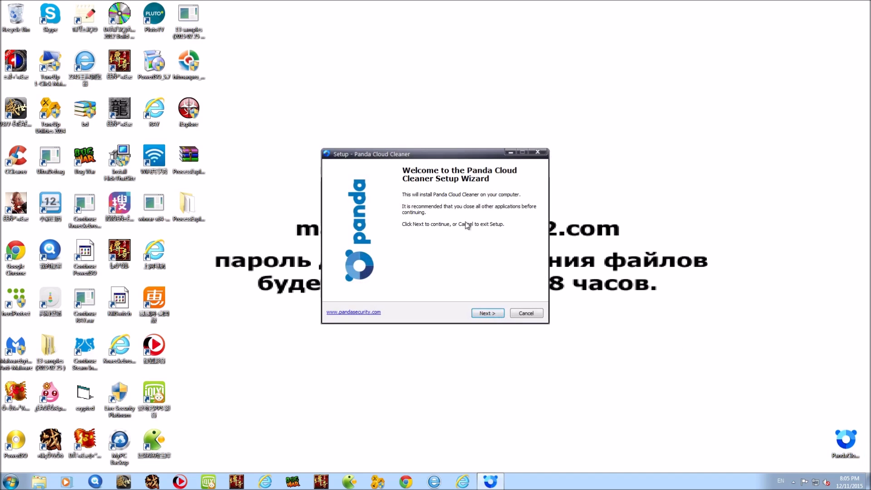
Step: Pass the welcome page and accept the default Panda Security destination to begin installing
click(485, 313)
click(492, 314)
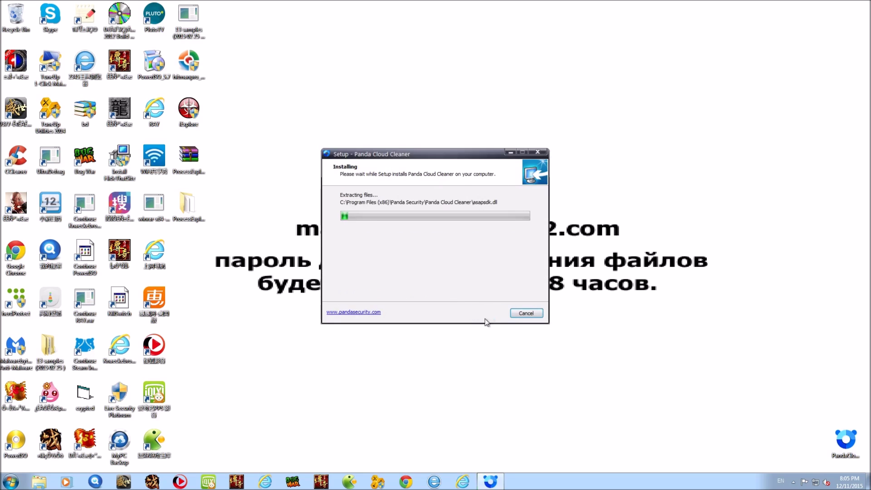
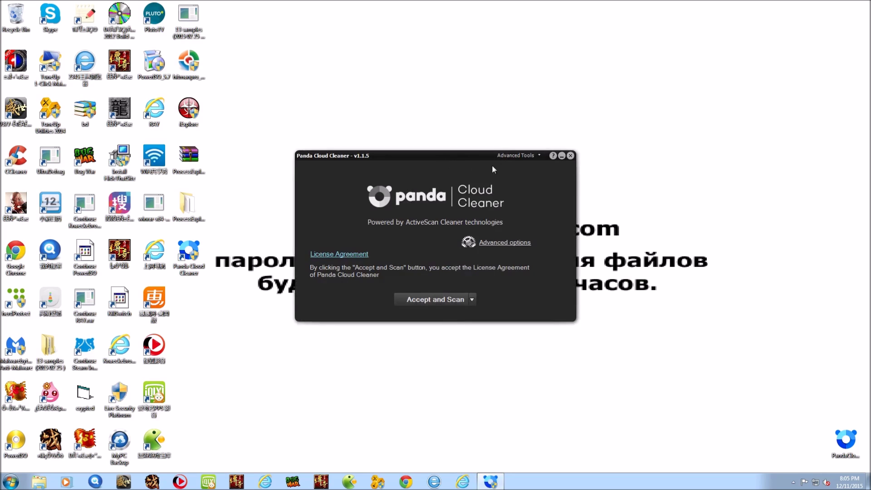
Step: Look through the advanced tools list, trusted boot options and scan choices without changing anything
click(524, 156)
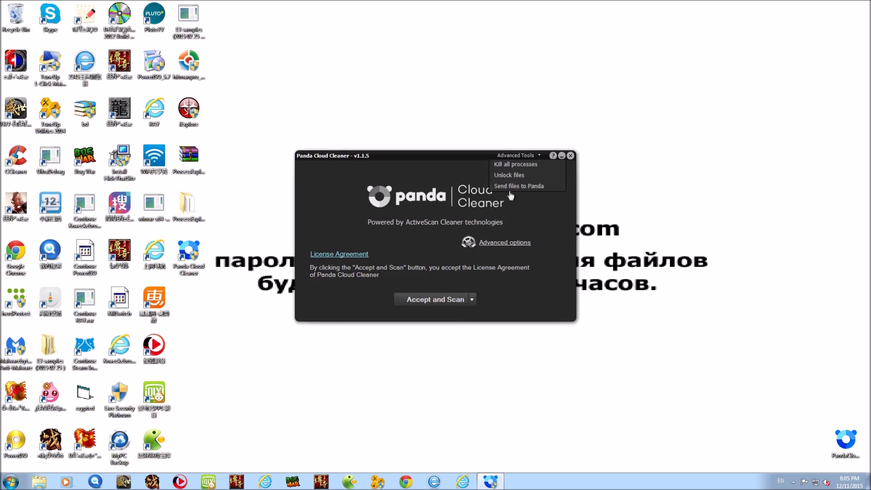
click(538, 207)
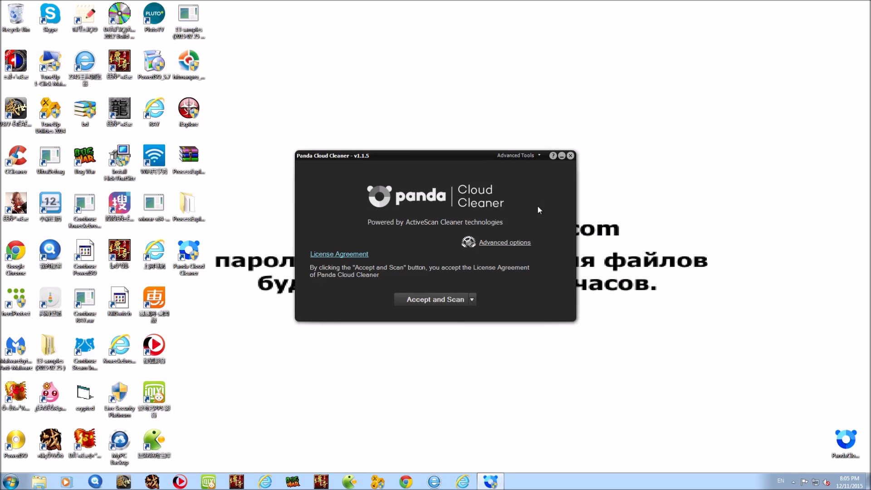
click(517, 243)
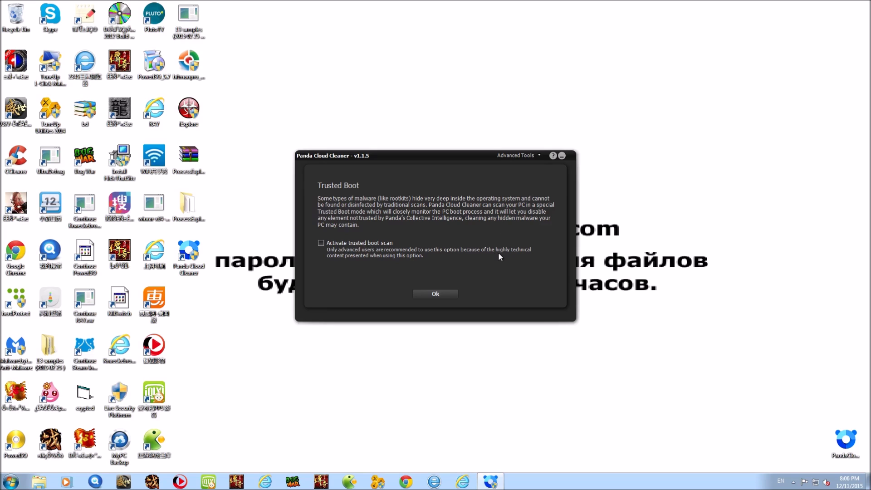
click(441, 294)
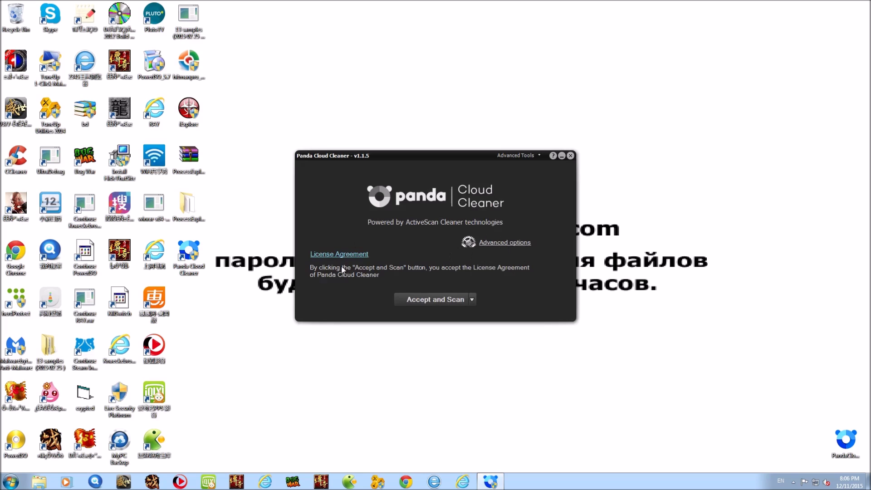
click(471, 300)
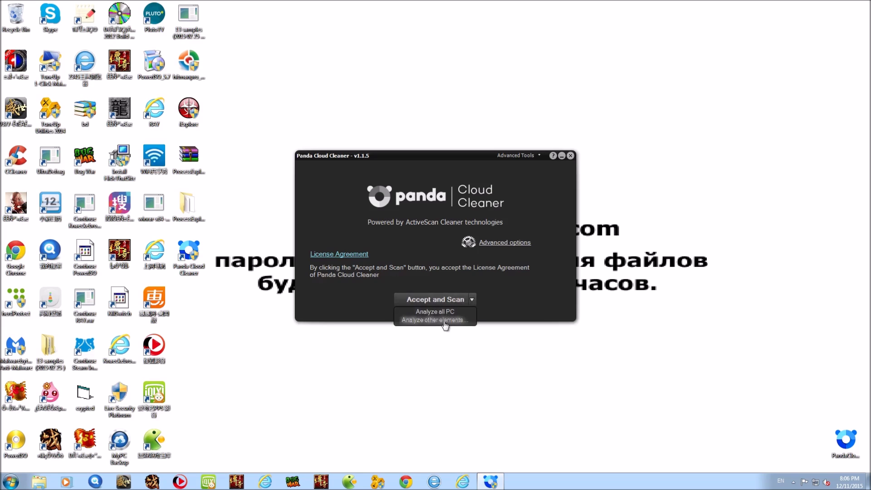
click(508, 302)
Step: Kill all non-essential running processes, then launch Task Manager from the taskbar
click(523, 155)
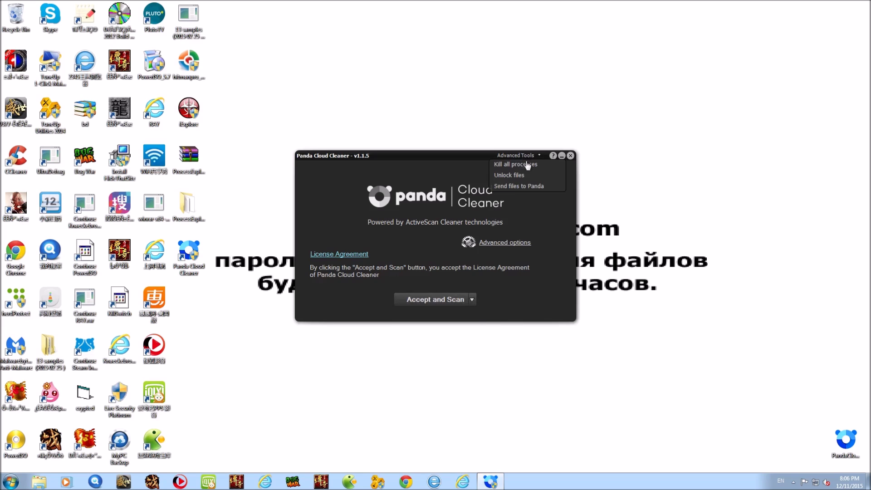
click(517, 165)
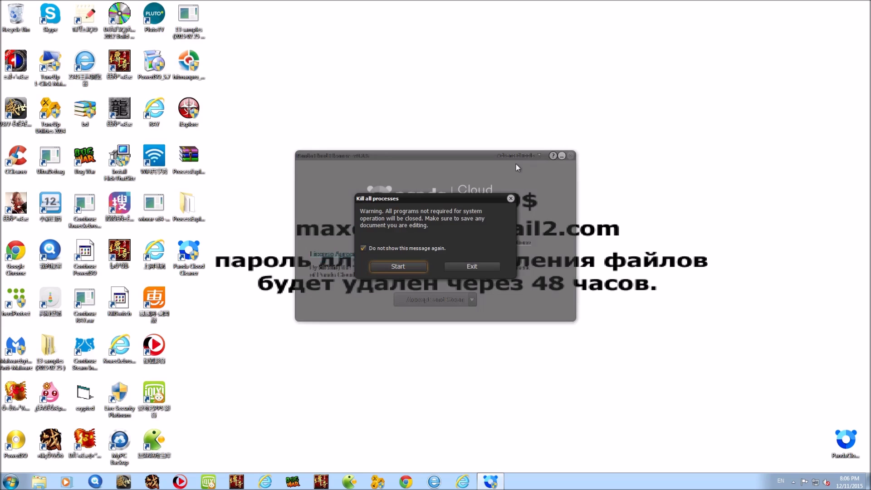
click(410, 268)
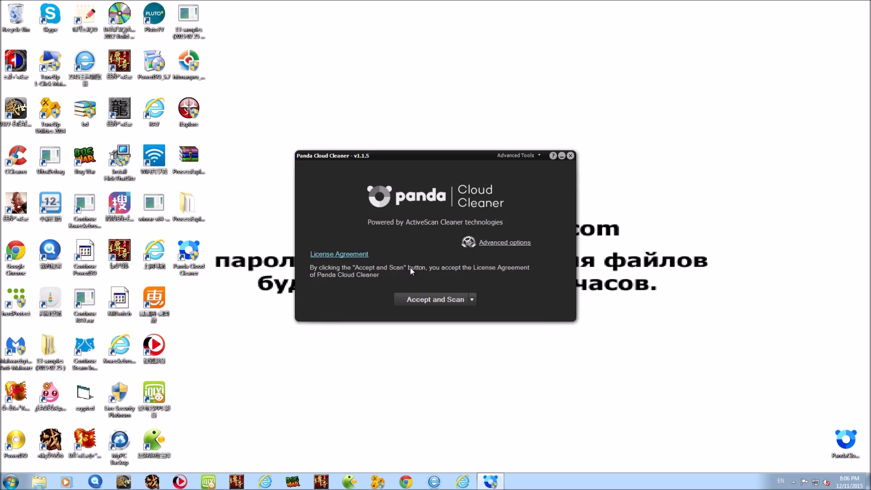
right_click(617, 483)
click(639, 450)
Step: Open the Recycle Bin, move its window up and left, and close it
double_click(16, 14)
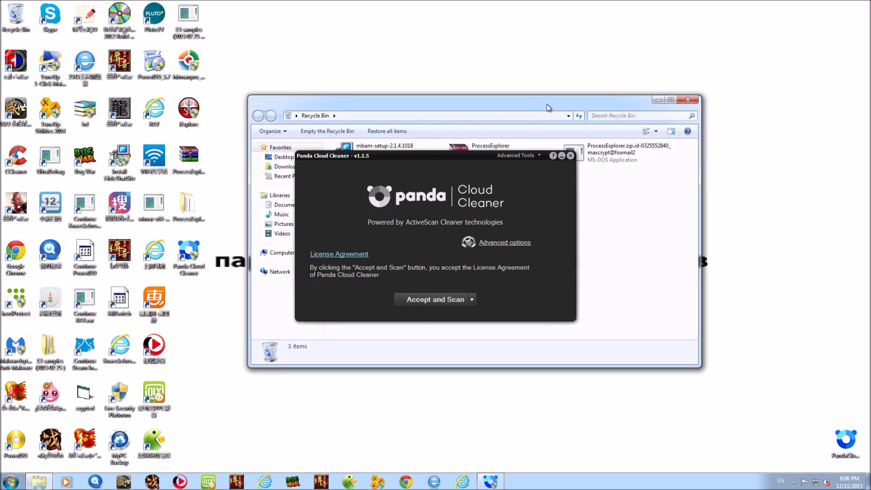
drag(546, 104, 307, 78)
click(447, 77)
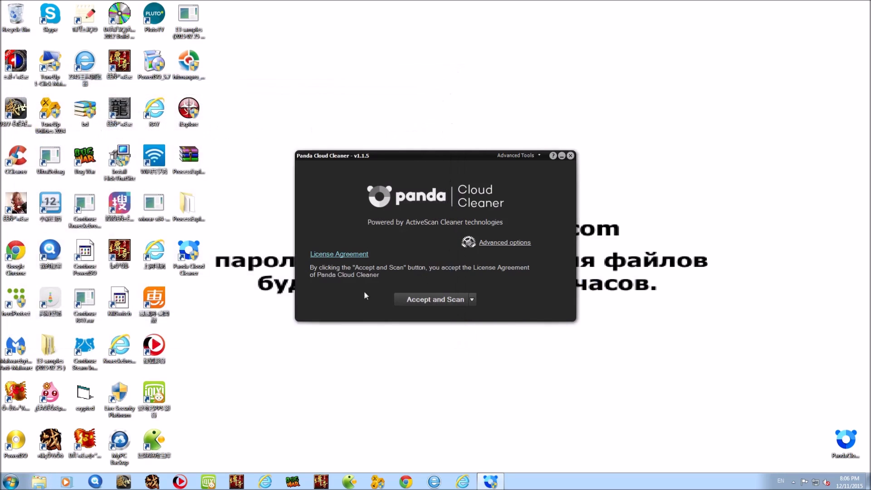
Step: Activate the trusted boot scan in Advanced options, then accept the license and start scanning
click(496, 244)
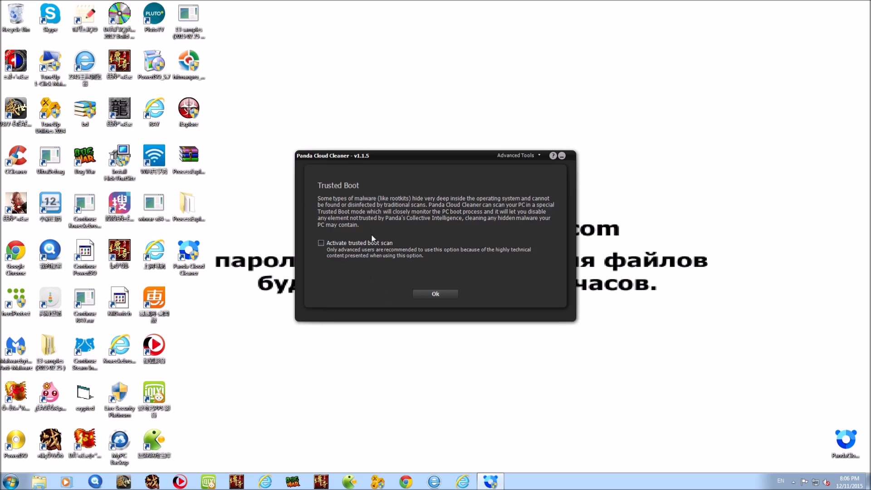
click(352, 244)
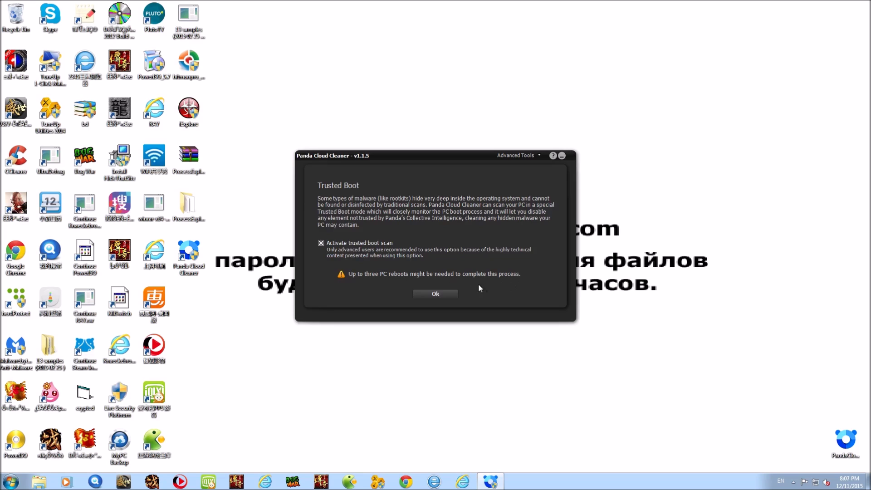
click(426, 294)
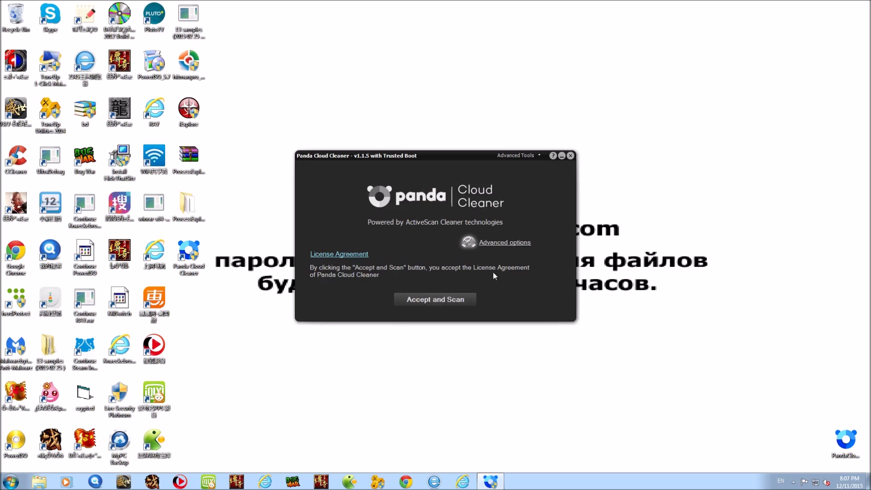
click(426, 301)
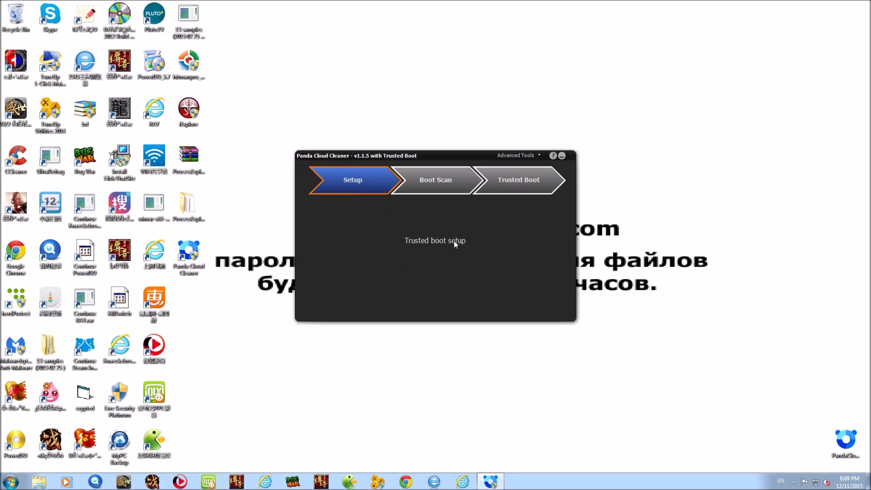
Step: Minimize and restore the cleaner, check the hidden tray icons, then choose Restart Now! for the boot scan
click(560, 156)
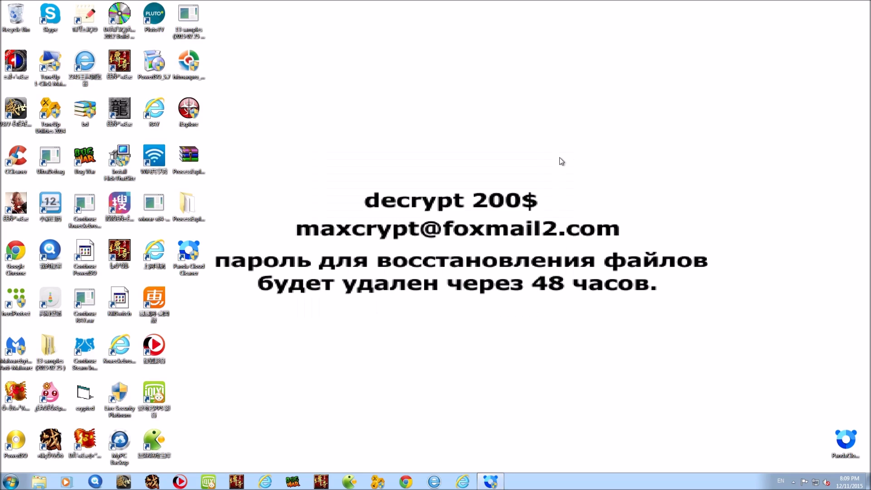
click(499, 482)
right_click(499, 481)
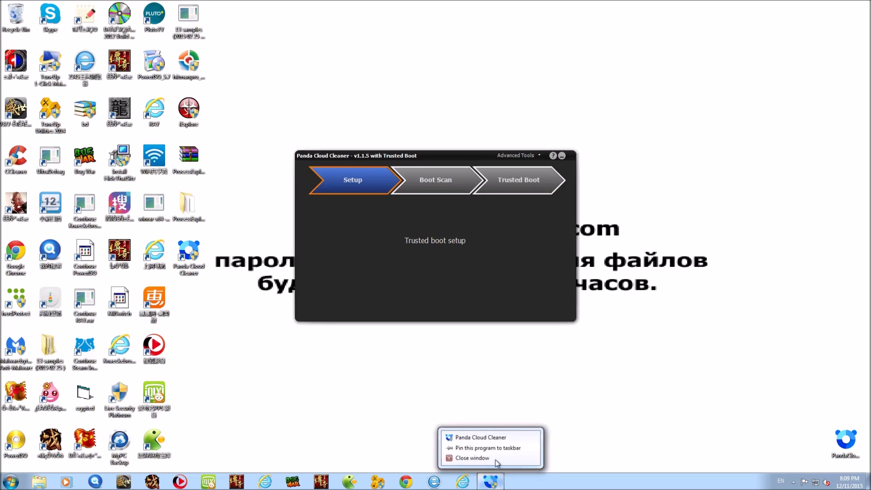
click(498, 461)
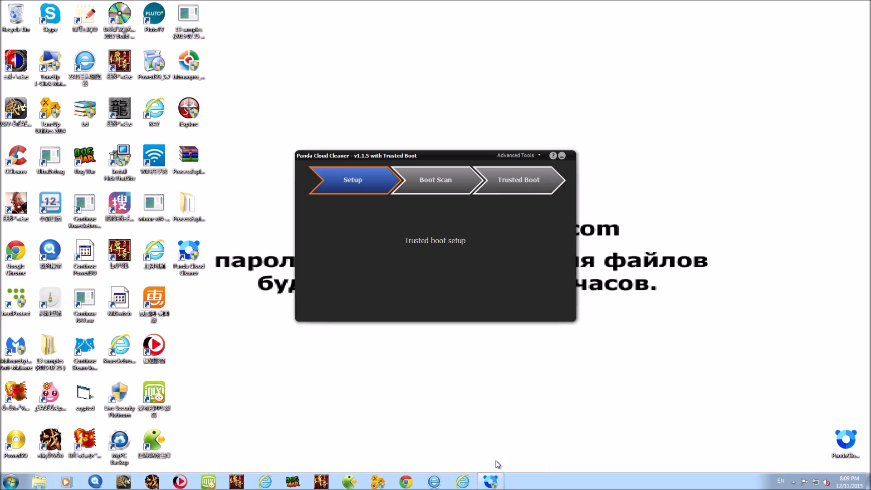
click(793, 482)
click(728, 382)
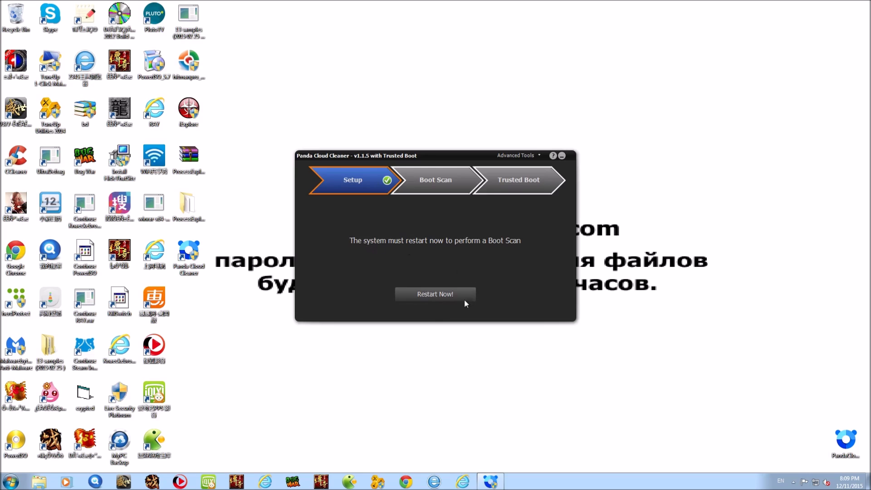
click(445, 294)
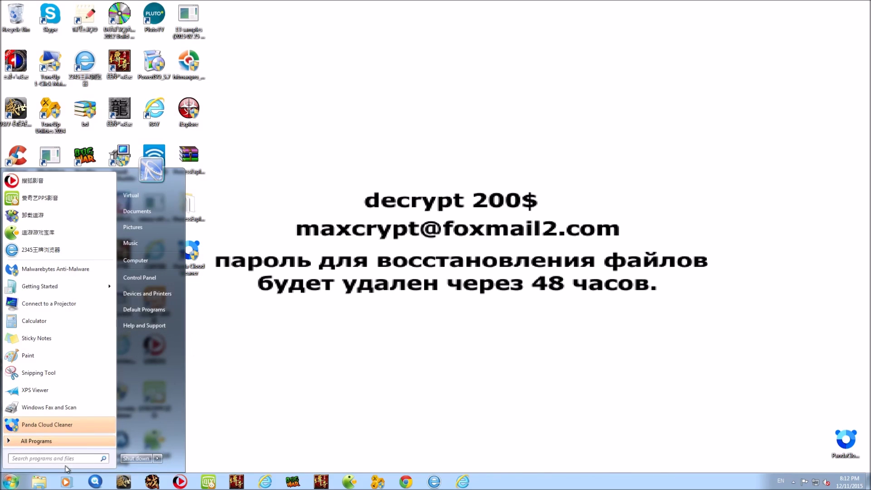
Step: Dismiss the Start menu, then use VMware's power menu to reset the Windows 7 VM and confirm
click(10, 482)
click(10, 482)
click(365, 368)
mouse_move(247, 5)
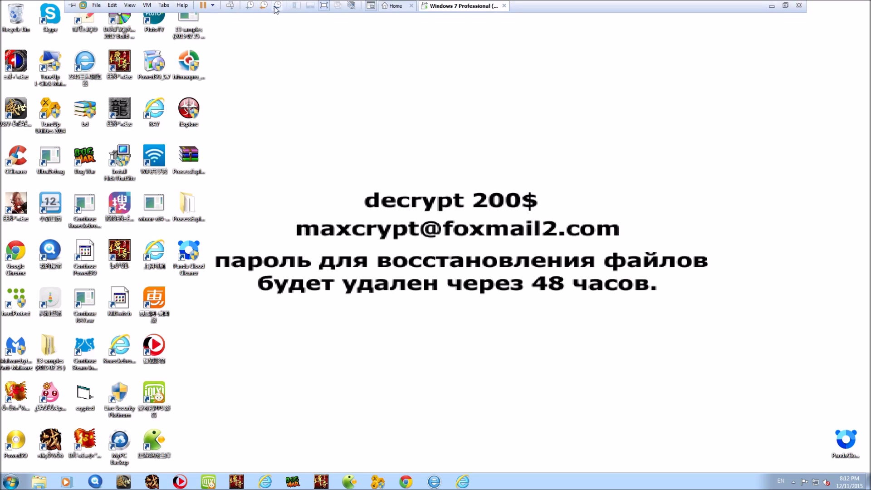
click(213, 5)
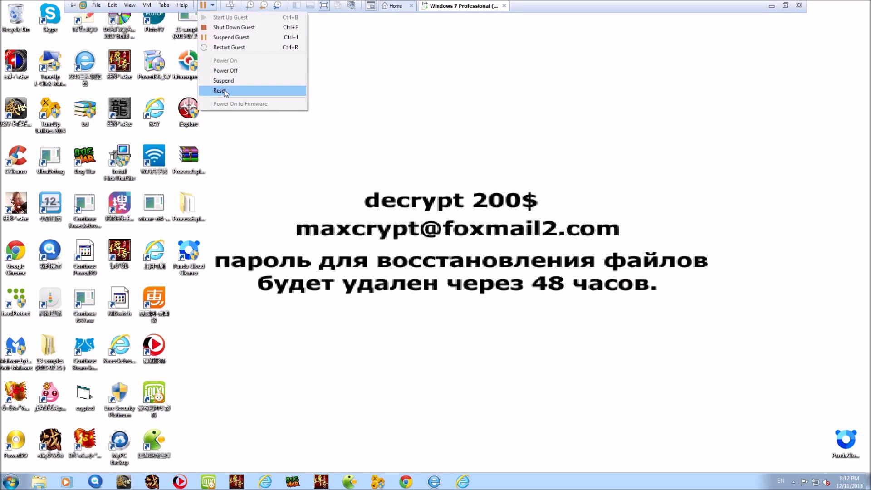
click(222, 91)
click(442, 265)
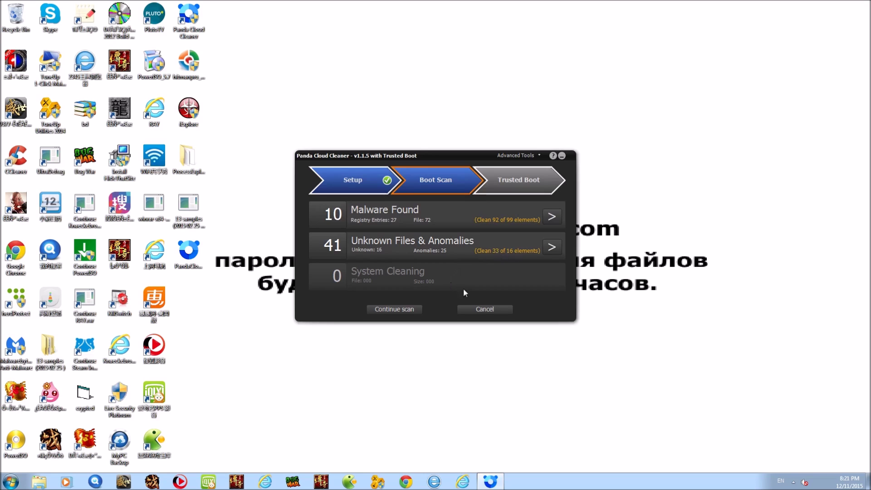
Step: Review the details of the 10 malware found, then go back to the boot scan summary
click(551, 217)
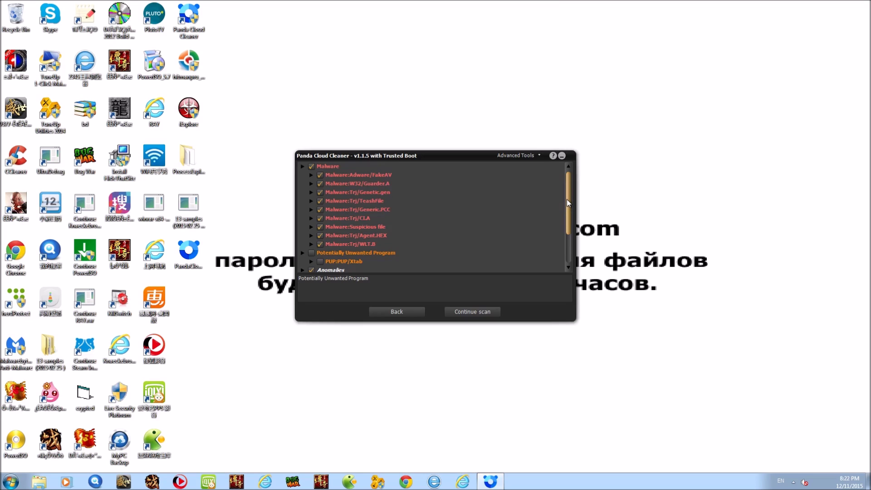
drag(567, 200, 569, 239)
click(393, 312)
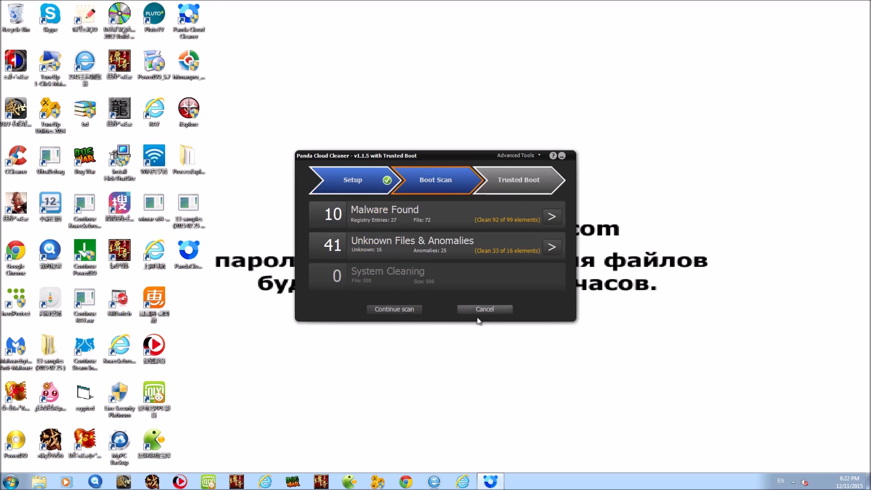
Step: Continue to the Trusted Boot stage and restart the system to perform it
click(389, 310)
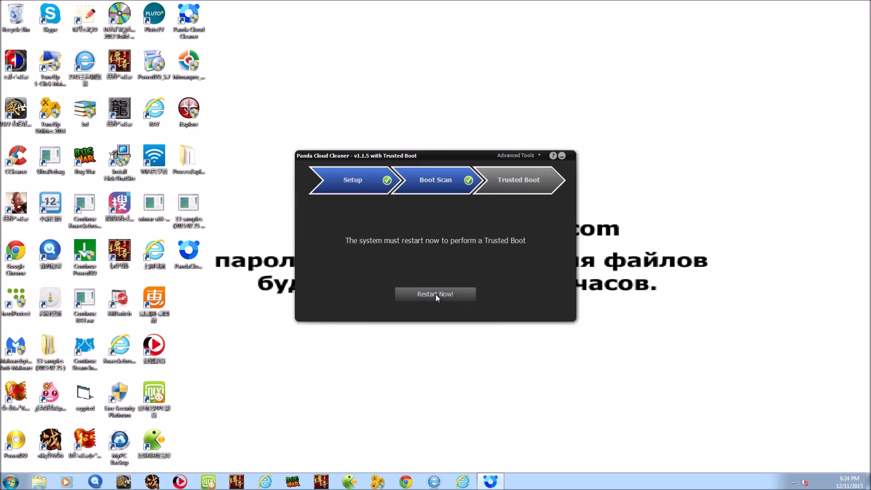
click(435, 294)
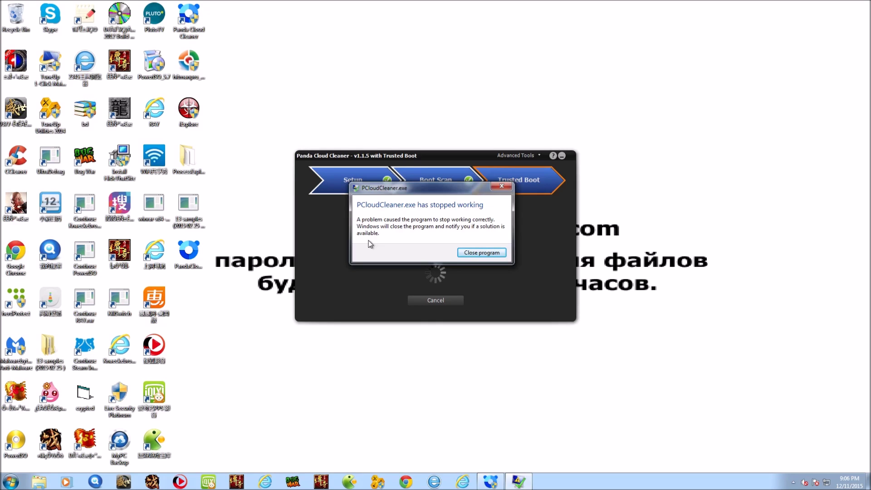
Step: Close the crashed PCloudCleaner.exe and relaunch Panda Cloud Cleaner from its desktop shortcut
click(499, 253)
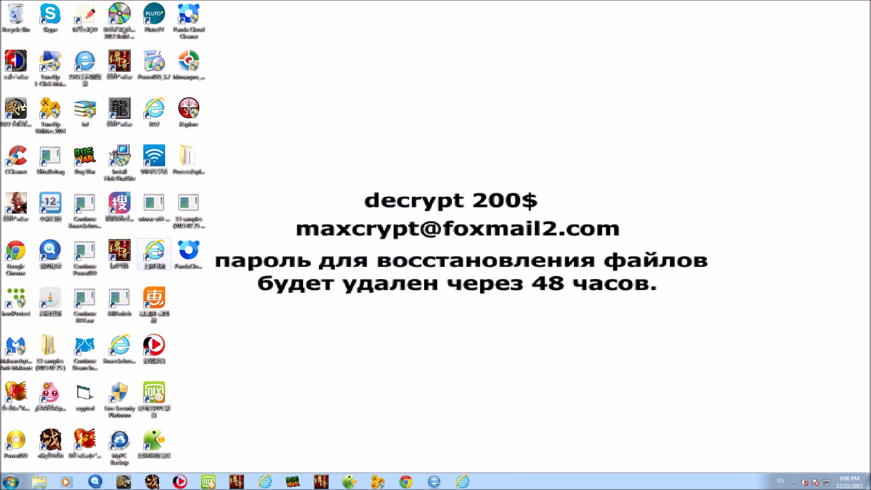
click(184, 19)
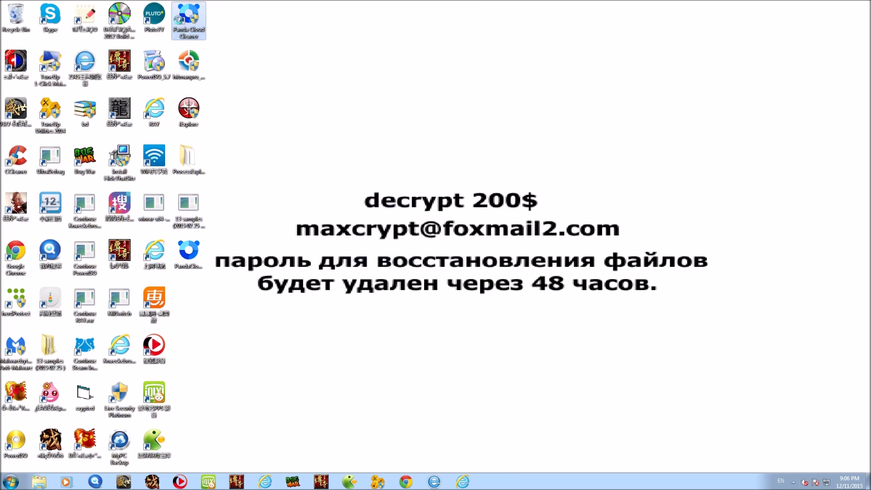
double_click(179, 20)
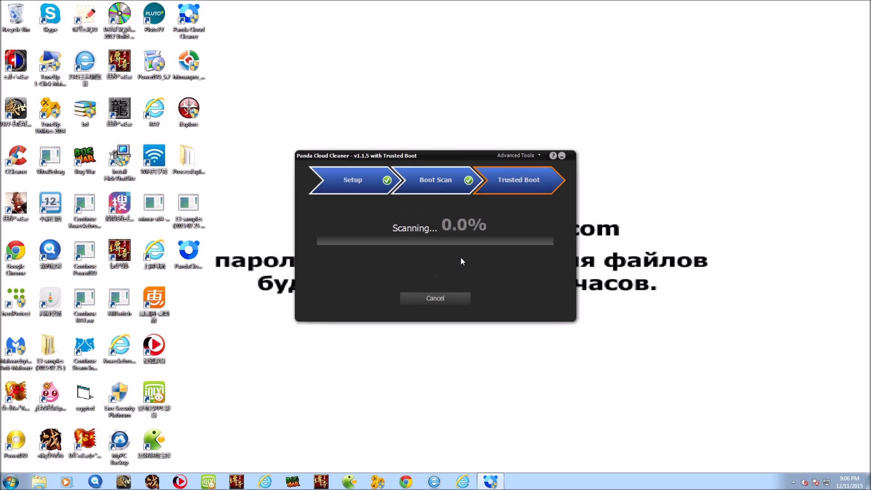
Step: Cancel the running Trusted Boot scan, confirm quitting it, and restart the system
click(432, 299)
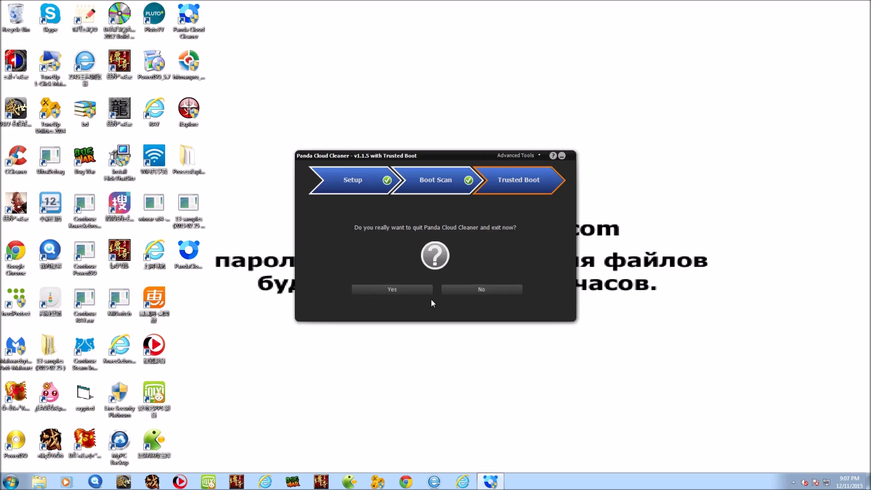
click(401, 289)
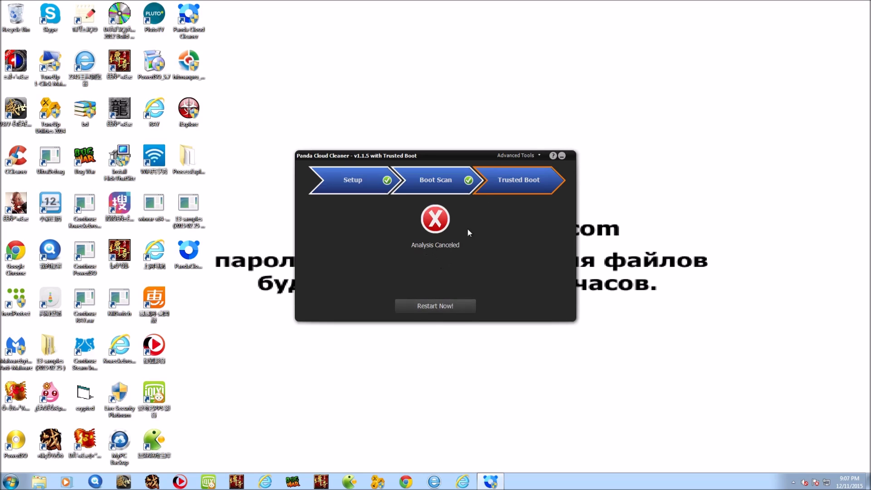
click(423, 307)
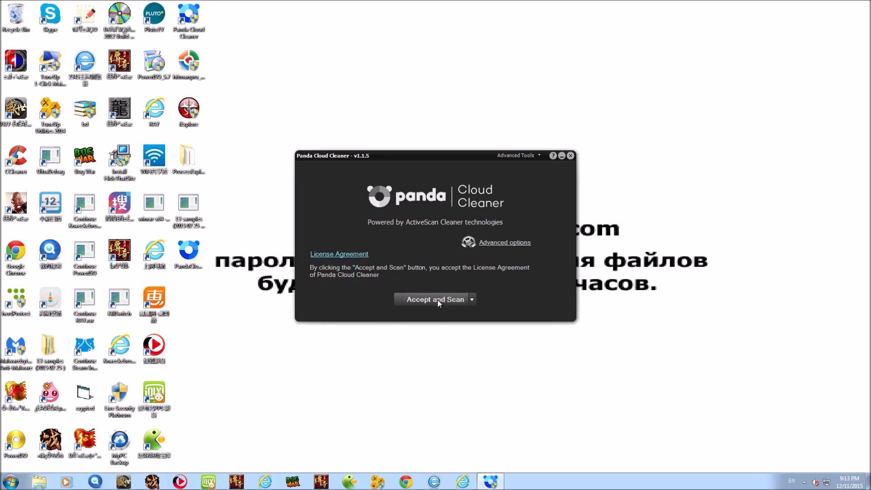
Step: Accept the license agreement and start a fresh scan
click(437, 300)
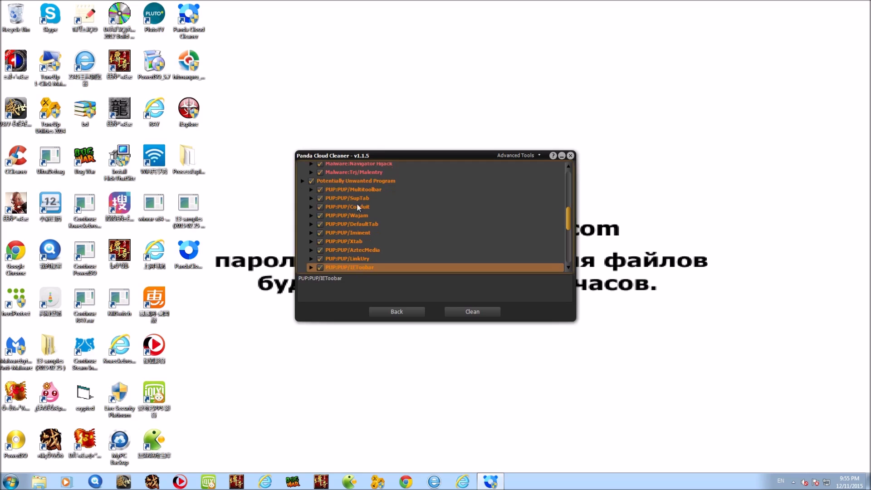
Step: Tick Suspicious Policies, expand Unknown Autorun Elements to files older than 5 days, and tick all System Cleaning items
drag(563, 225, 563, 244)
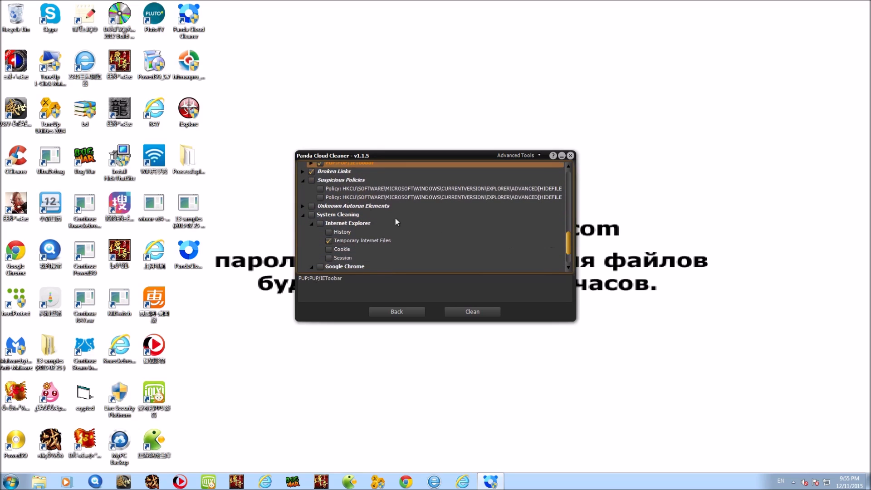
click(312, 180)
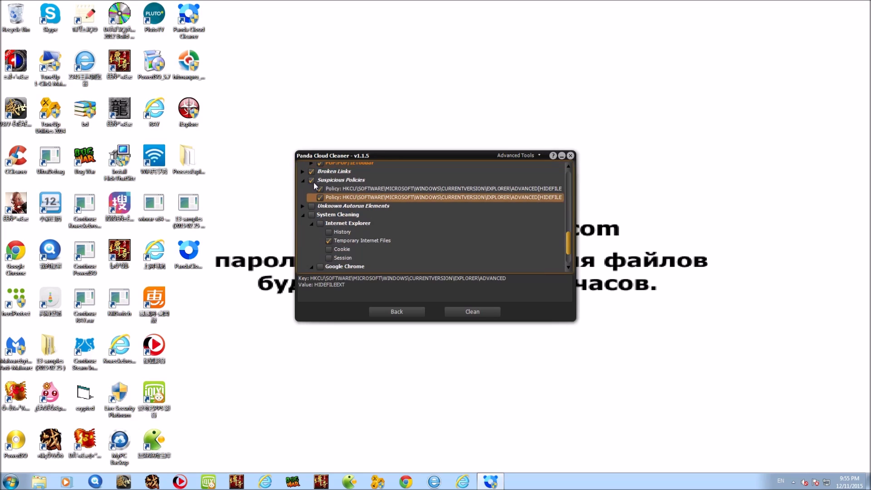
click(303, 206)
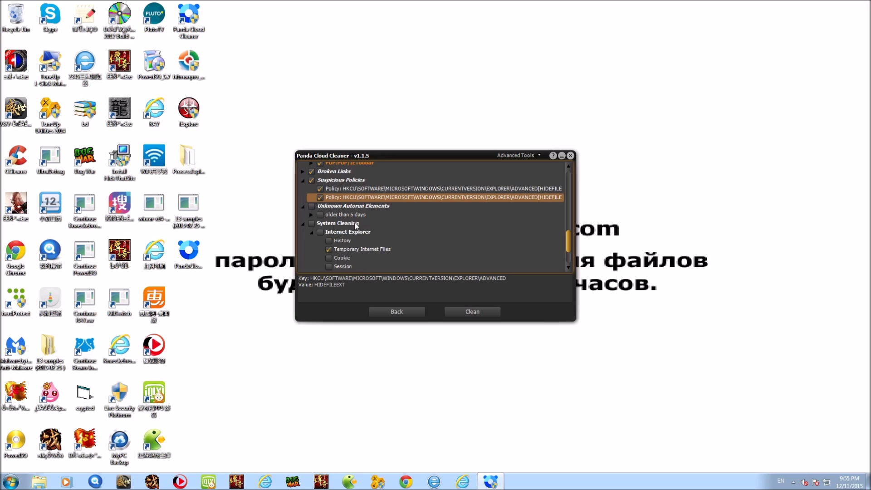
click(311, 215)
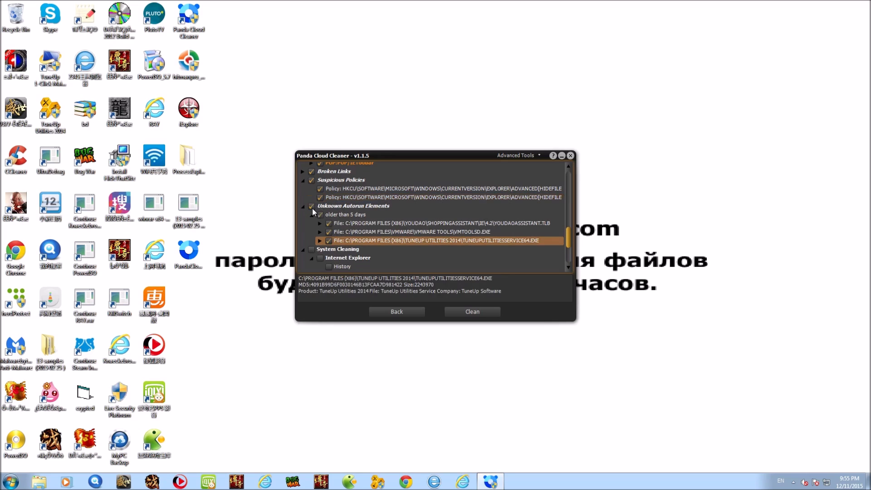
scroll(567, 236, down, 2)
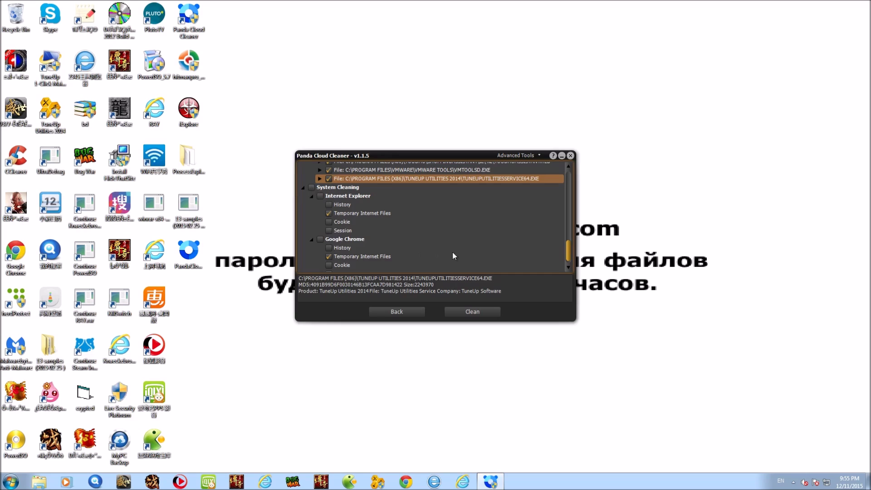
scroll(567, 256, down, 1)
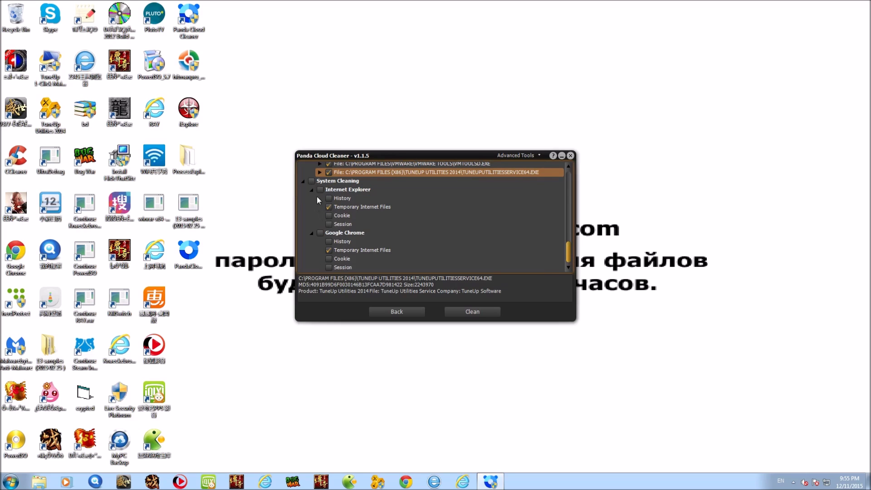
click(312, 181)
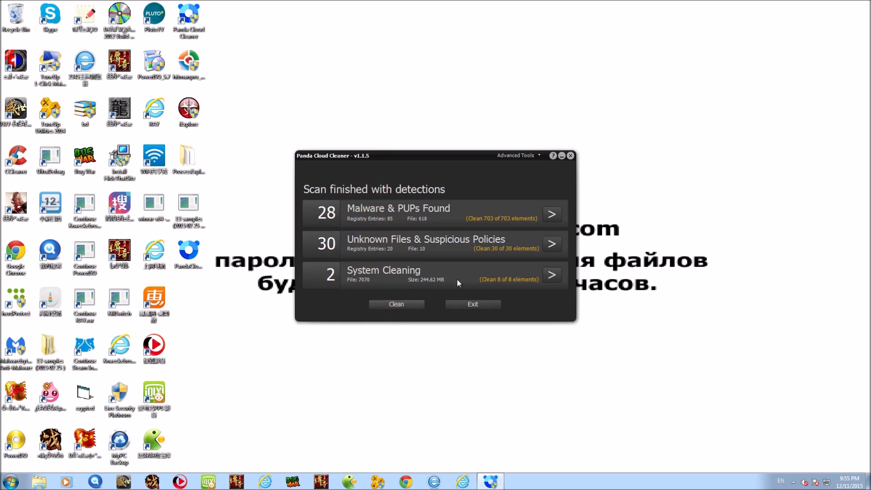
click(553, 274)
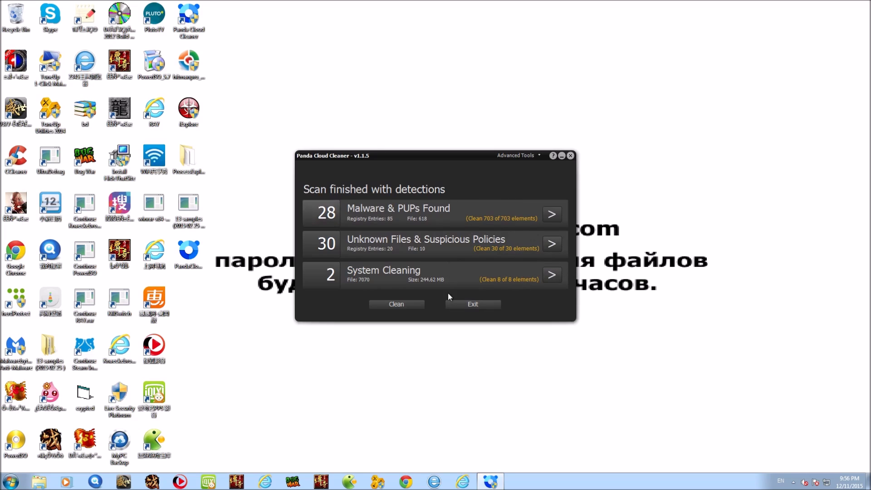
click(401, 305)
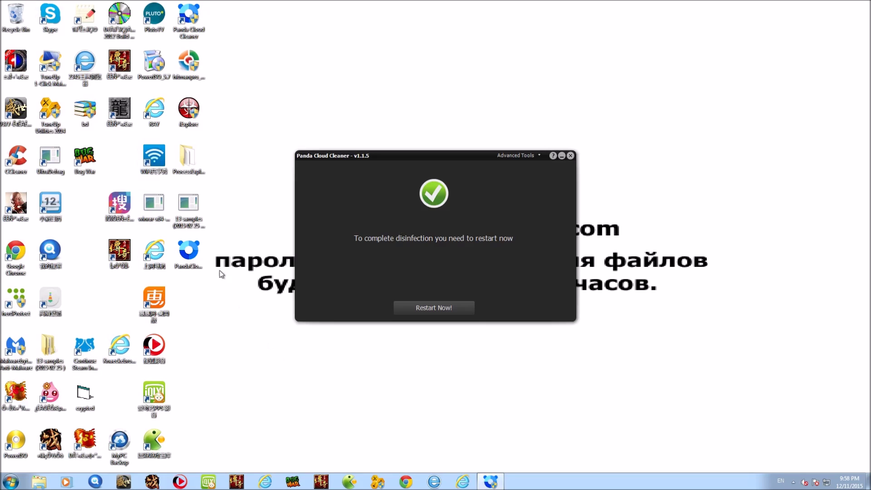
Step: Choose Restart Now! to complete the disinfection
click(418, 309)
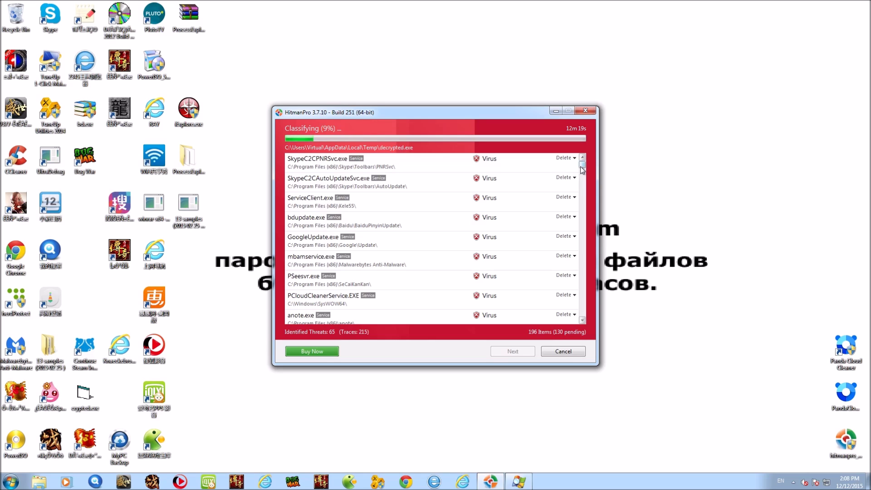
Step: Scroll HitmanPro's threat list to the svchost.exe Malware entries, then launch Process Explorer with Ctrl+Shift+Esc
mouse_move(583, 168)
mouse_down()
mouse_move(582, 214)
mouse_move(586, 156)
mouse_up()
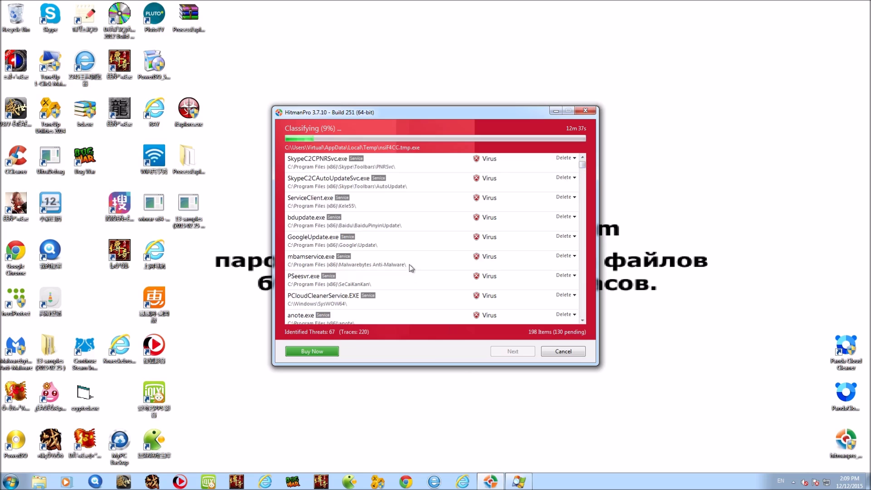
click(581, 175)
scroll(581, 175, down, 2)
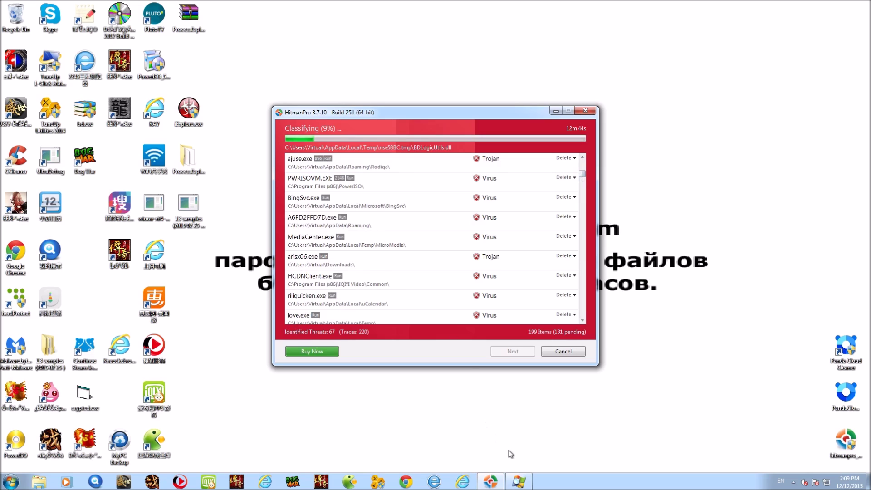
scroll(476, 240, up, 6)
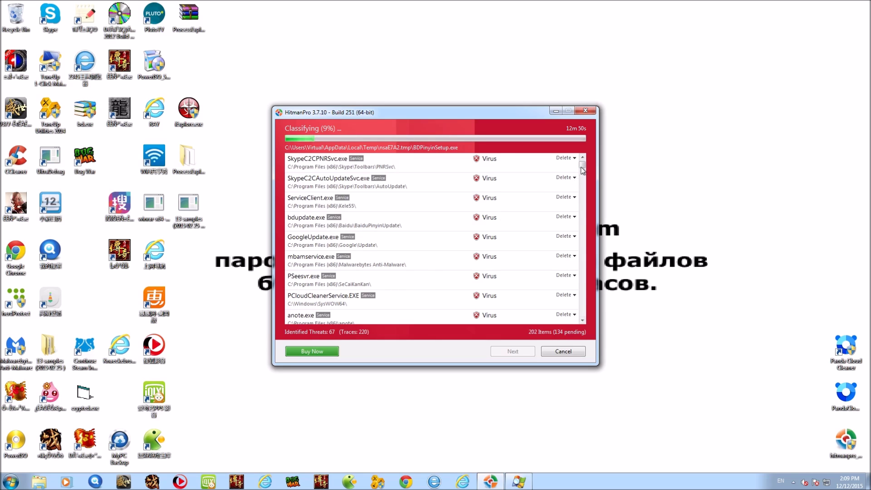
click(580, 202)
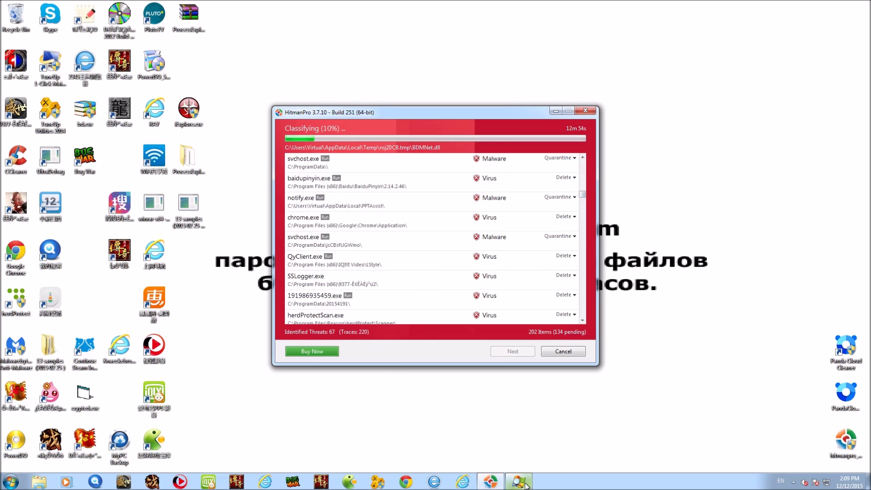
click(650, 234)
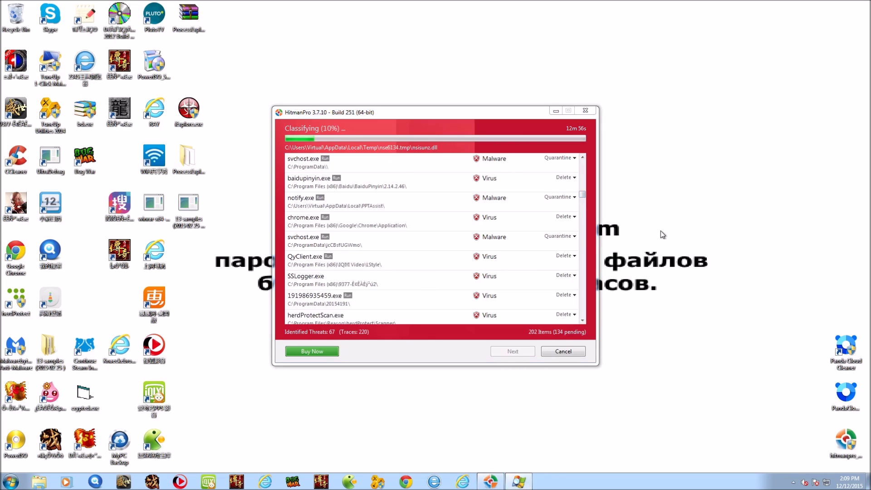
key(ctrl+shift+Escape)
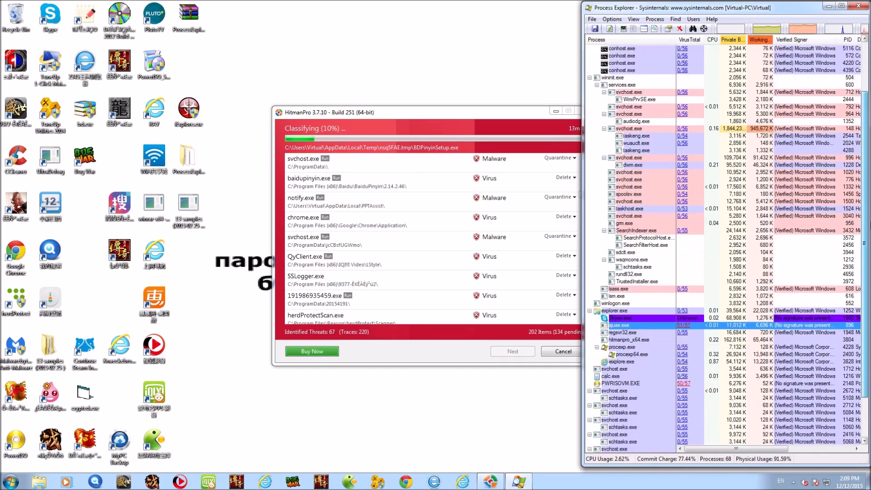
Step: Check the path of unsigned ajuse.exe and select PWRISOVM.EXE, then return to Internet Explorer
scroll(638, 275, down, 2)
mouse_move(638, 276)
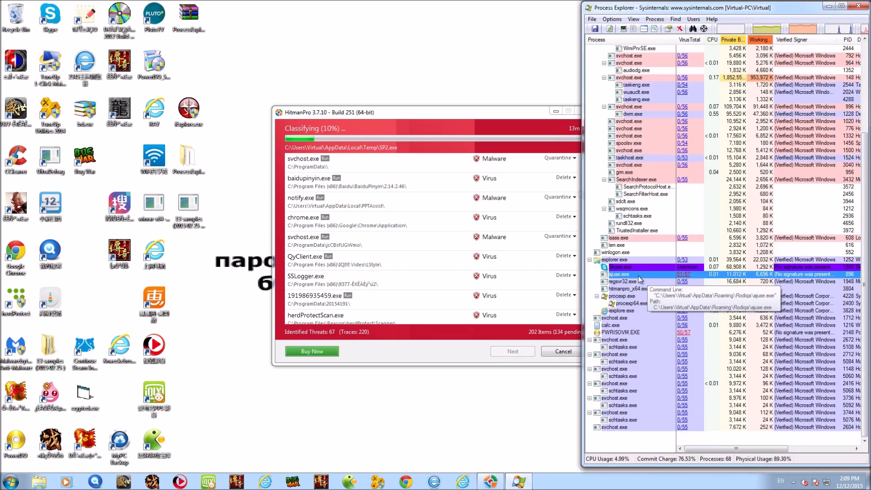
click(632, 334)
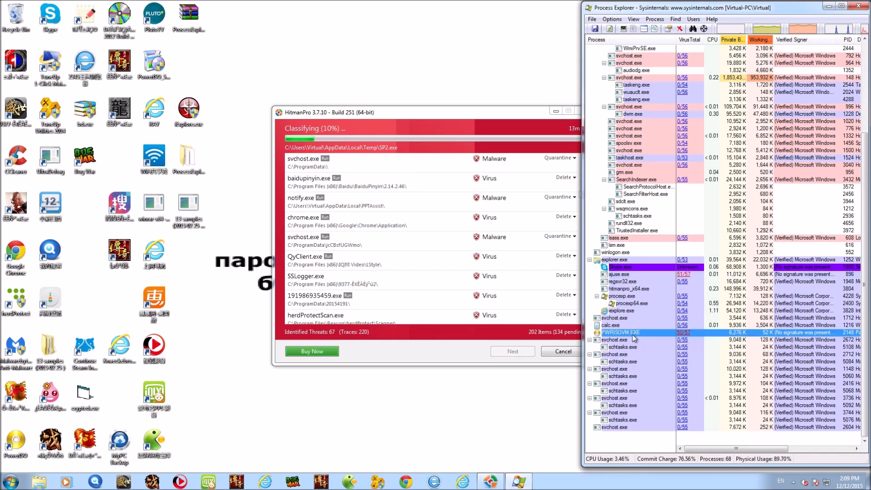
click(658, 275)
mouse_move(670, 322)
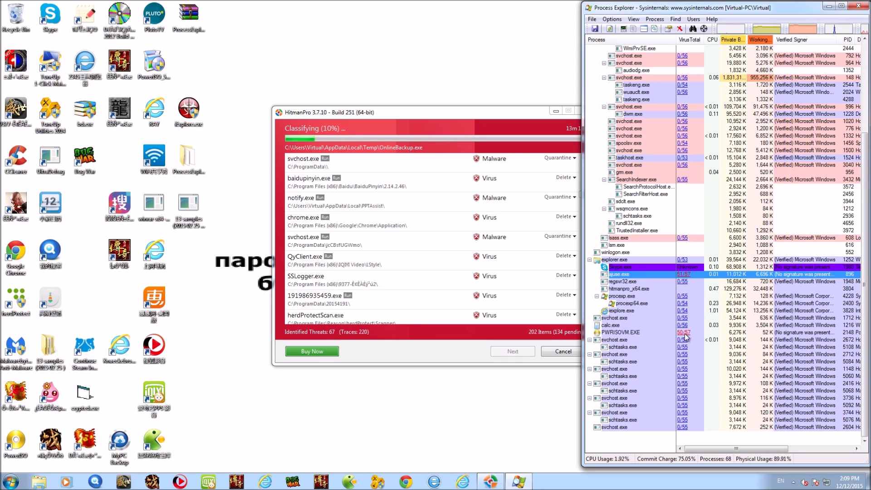
click(462, 483)
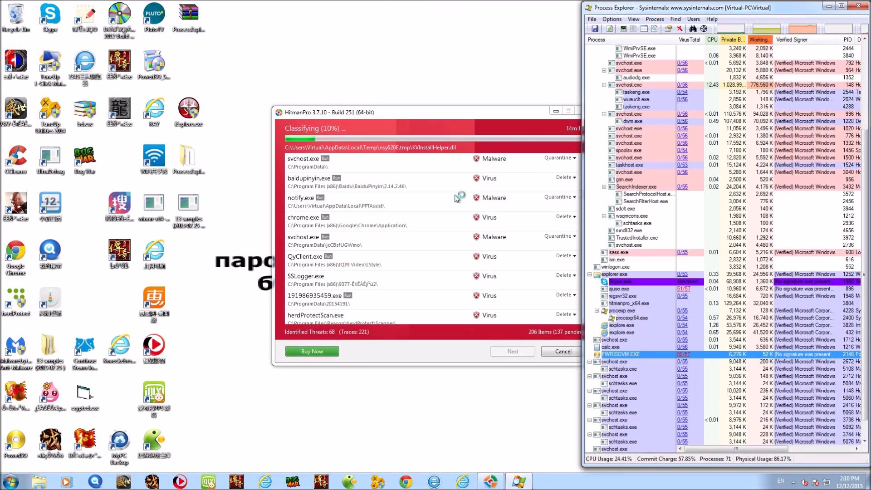
click(438, 115)
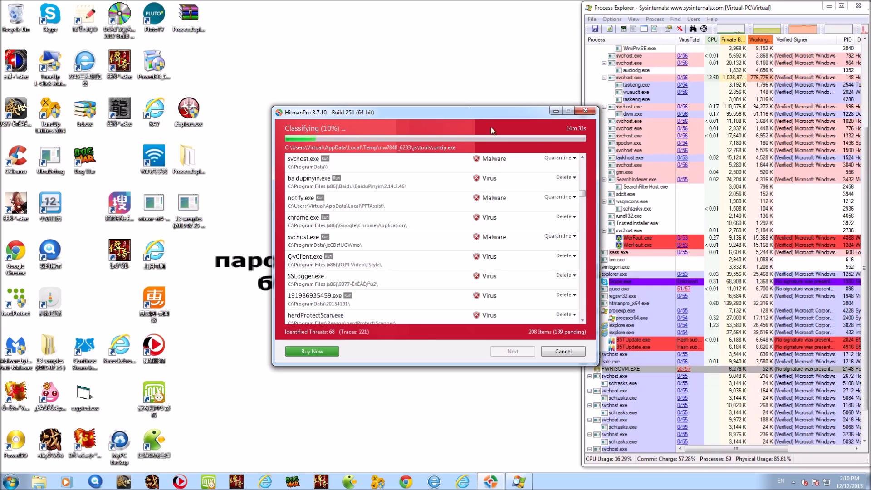
Step: Select PWRISOVM.EXE and Skype.exe in Process Explorer to read their details
click(703, 368)
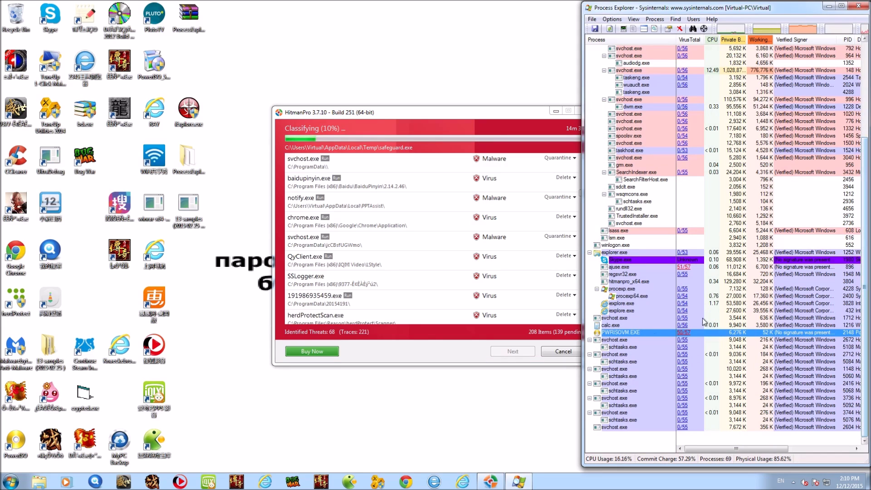
click(623, 261)
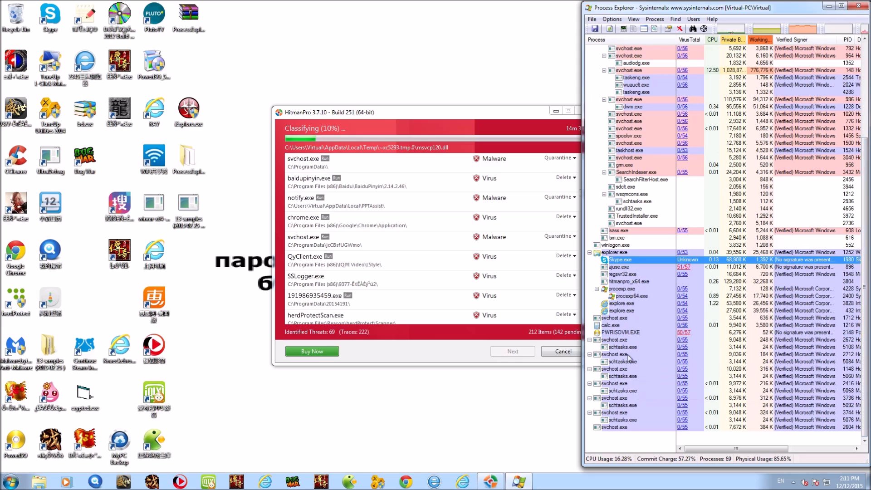
mouse_move(629, 262)
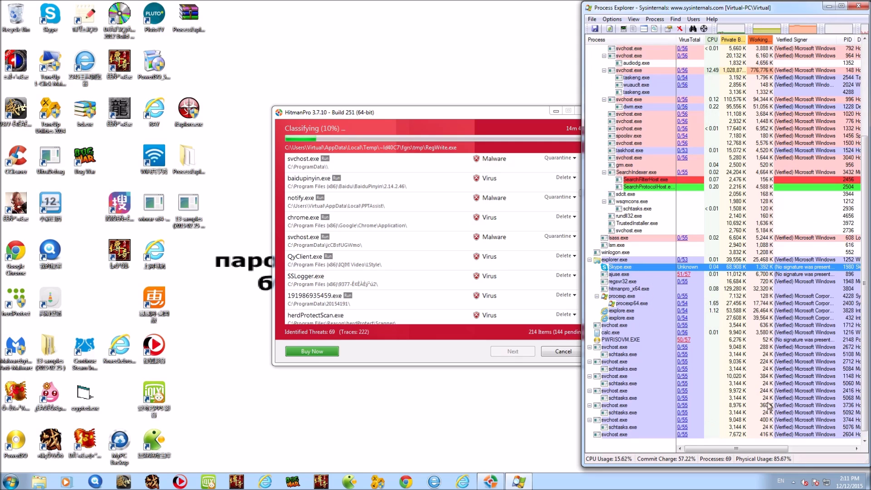
Step: Read the commands of the three schtasks.exe processes, including PID 5092, then scroll to the top
click(623, 354)
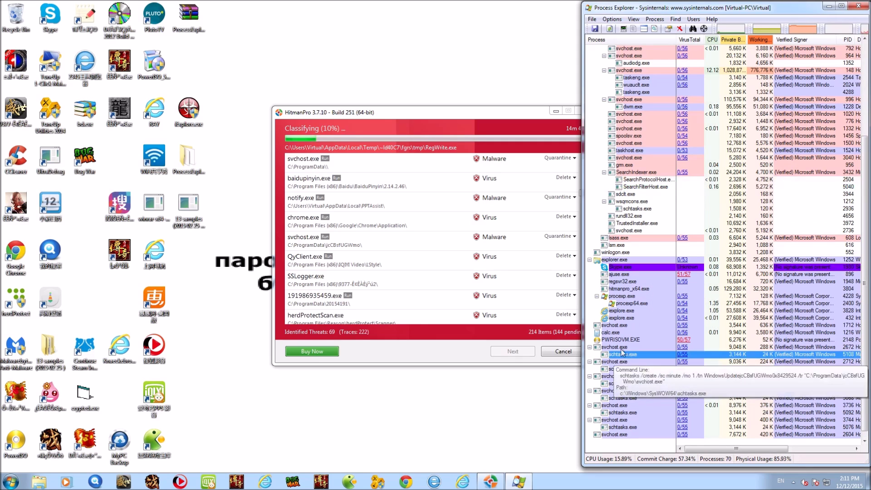
click(621, 376)
click(624, 412)
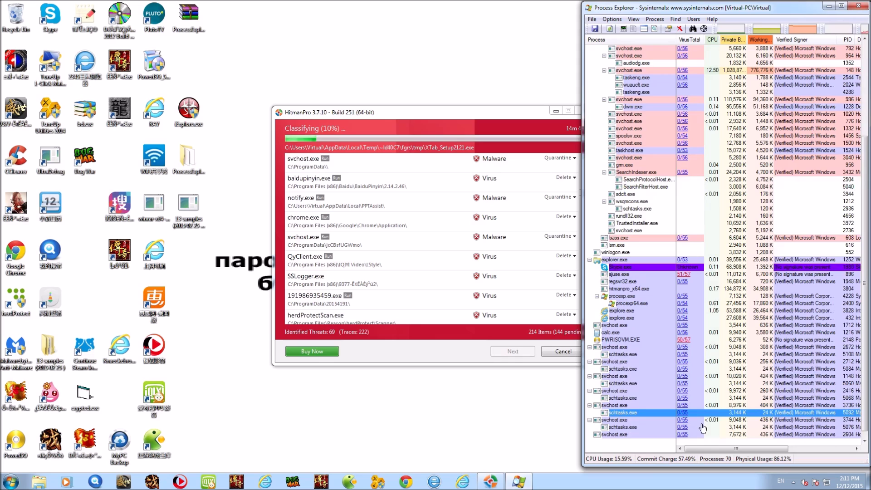
scroll(663, 232, up, 6)
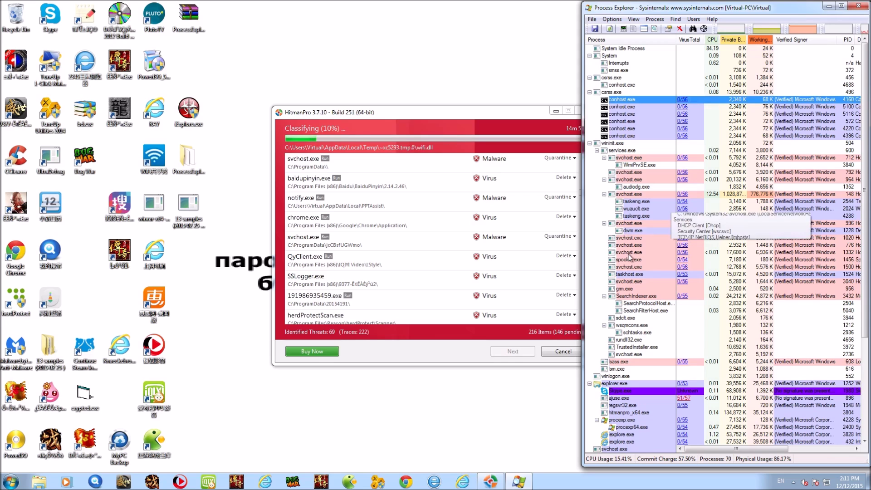
mouse_move(630, 256)
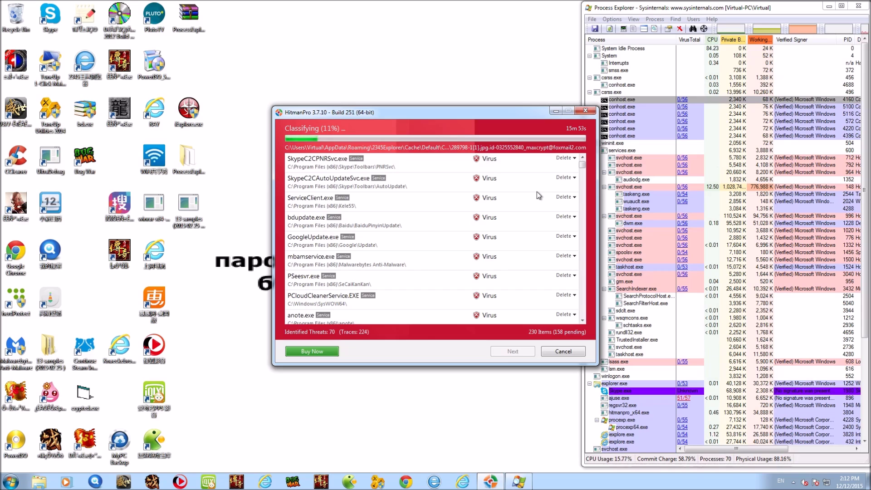
Step: Show bdupdate.exe's Win32.Madangel.DIA detection, then scroll through the threat list and back up
click(434, 220)
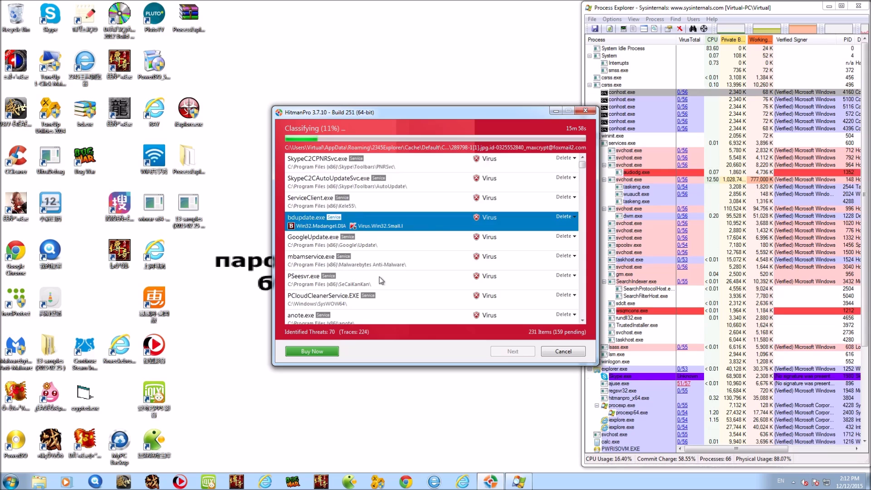
scroll(379, 277, down, 3)
scroll(396, 282, down, 5)
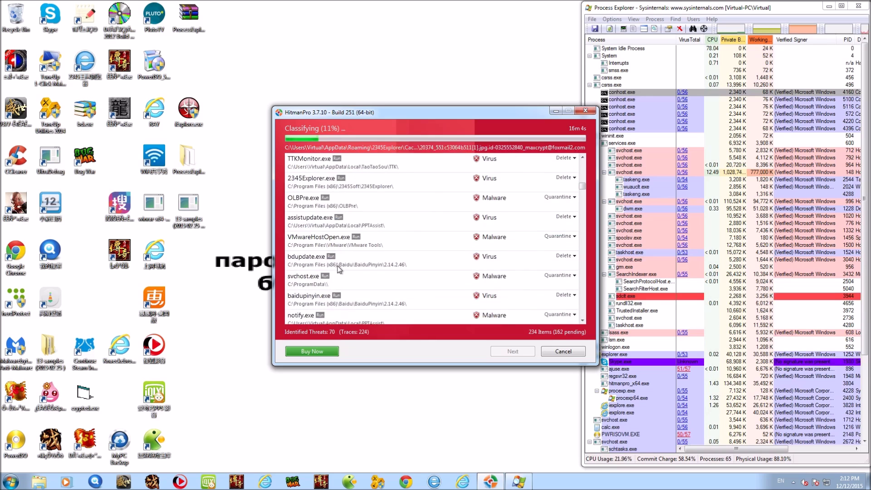
scroll(335, 291, down, 3)
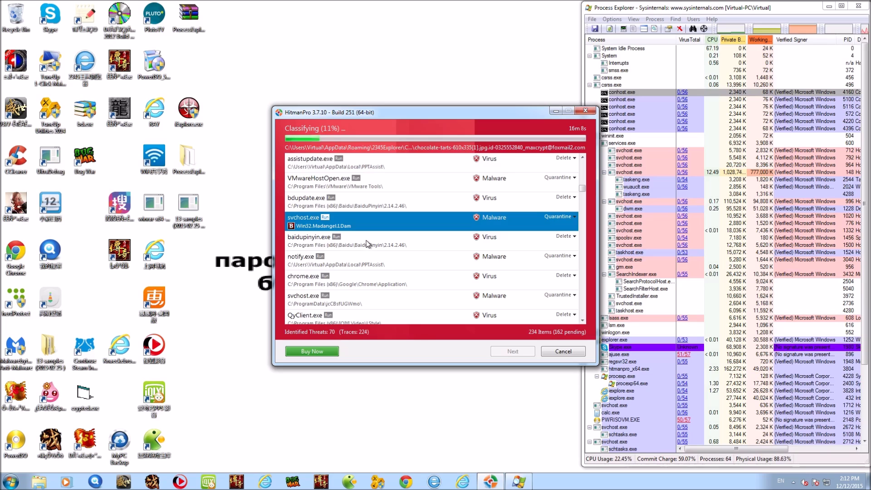
scroll(382, 250, down, 1)
scroll(382, 251, down, 9)
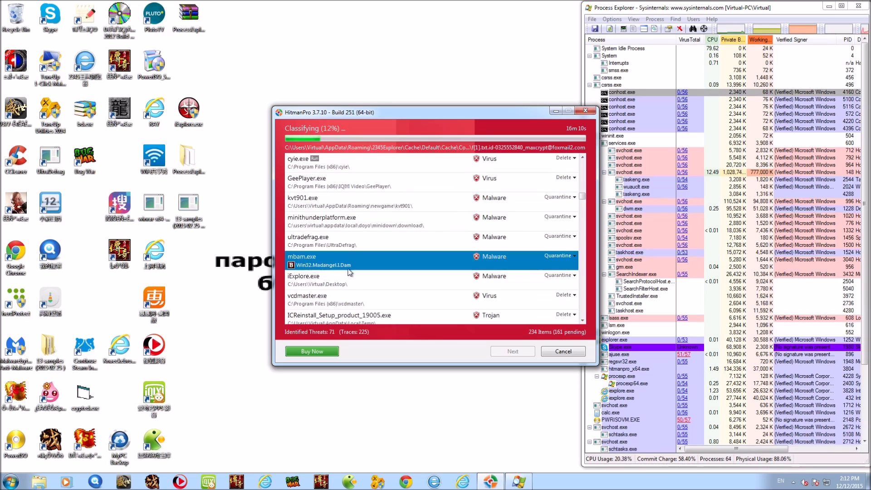
scroll(380, 285, down, 5)
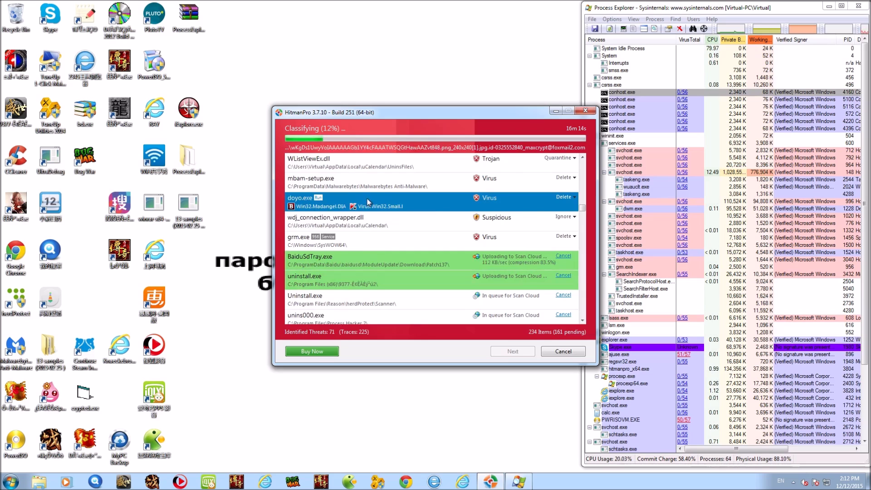
scroll(540, 191, up, 10)
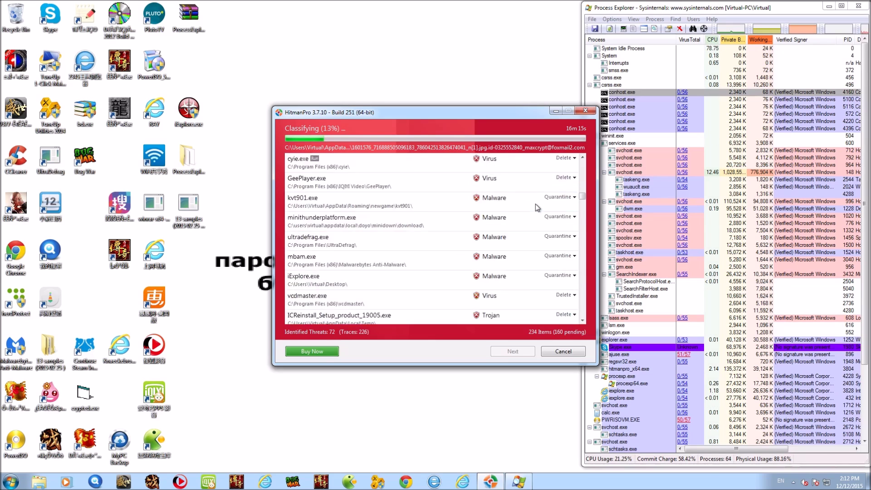